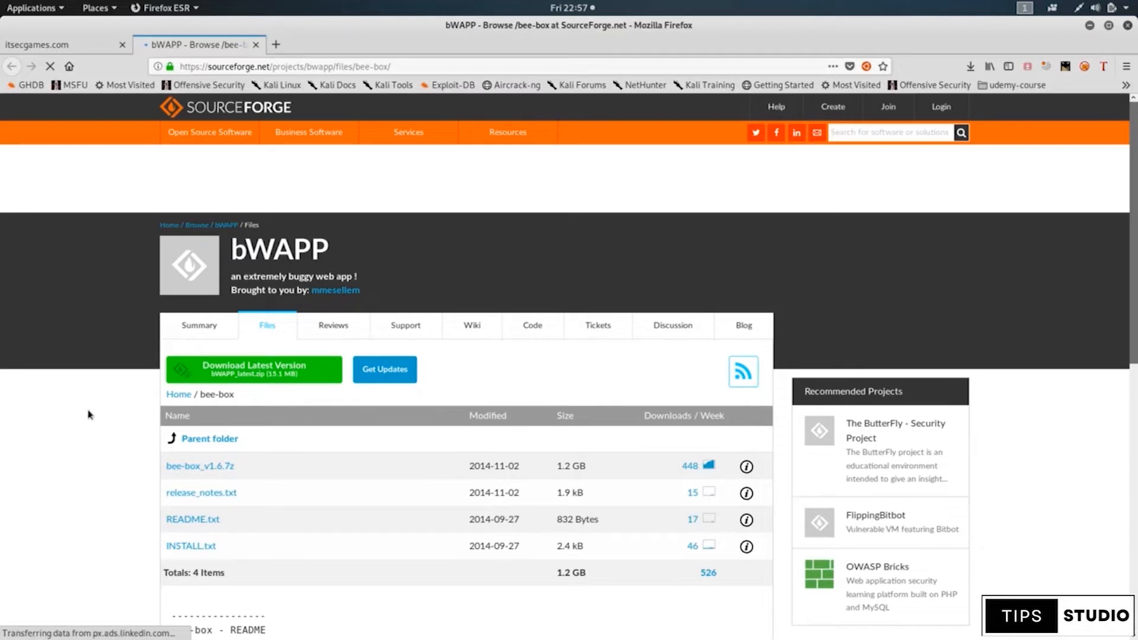
scroll(130, 367, down, 4)
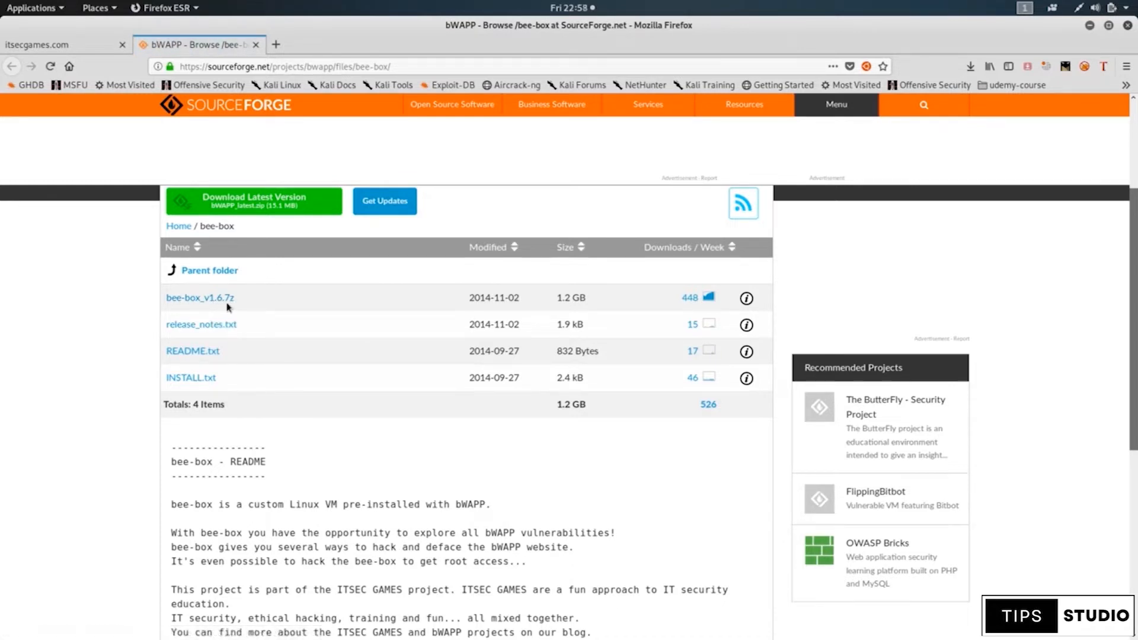
click(208, 299)
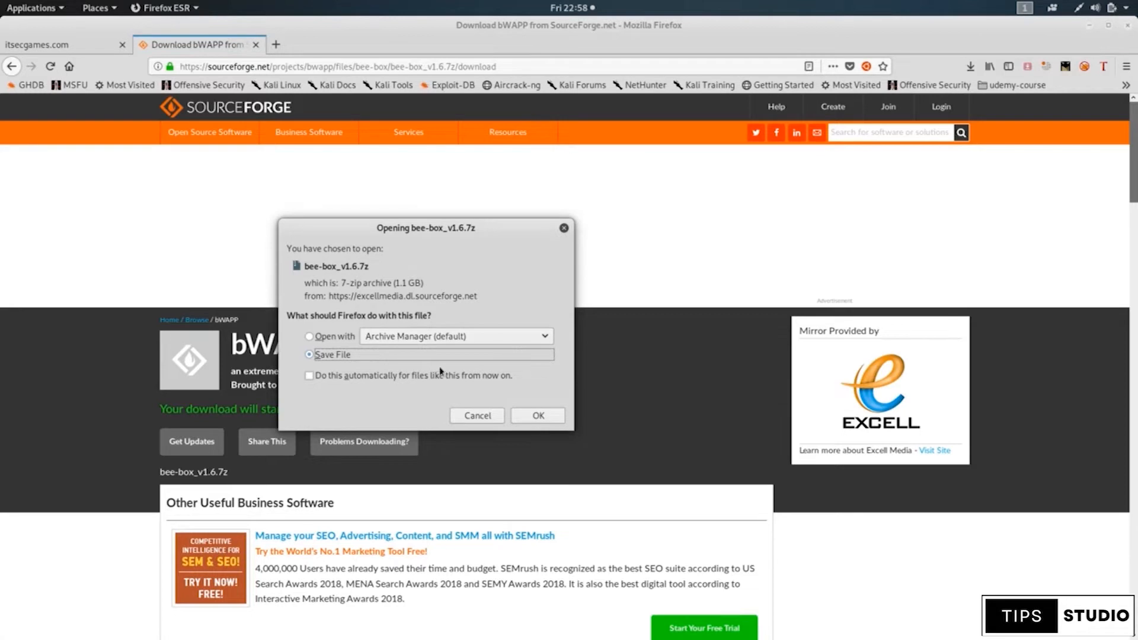
click(488, 419)
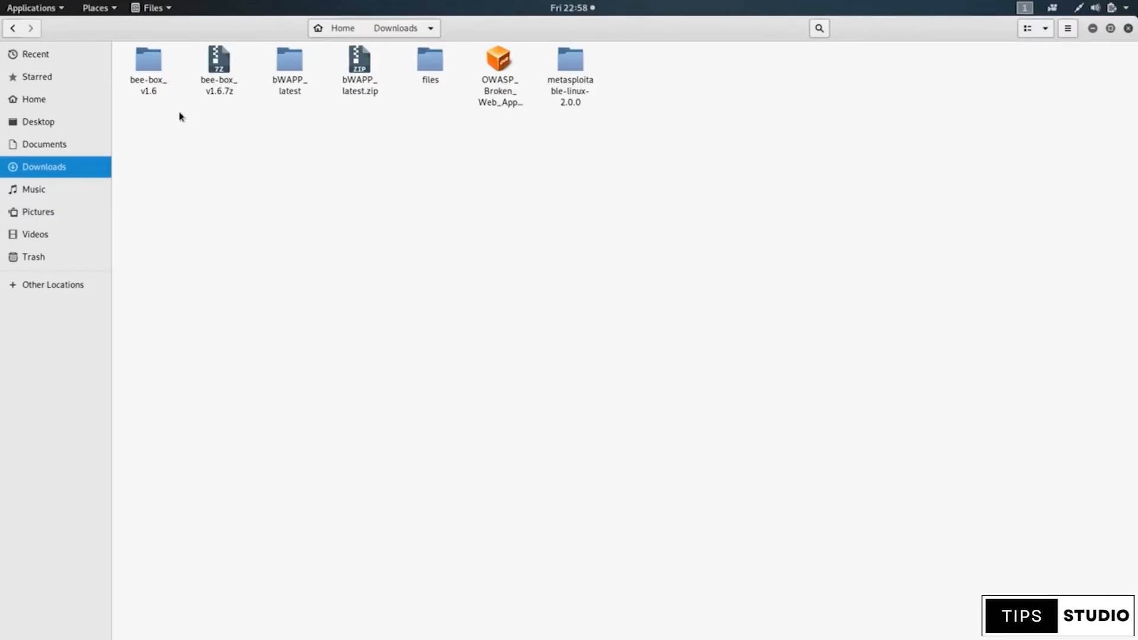
Step: Examine the contents of the extracted bee-box_v1.6 folder and its bee-box subfolder in Downloads, and close the file manager
click(221, 79)
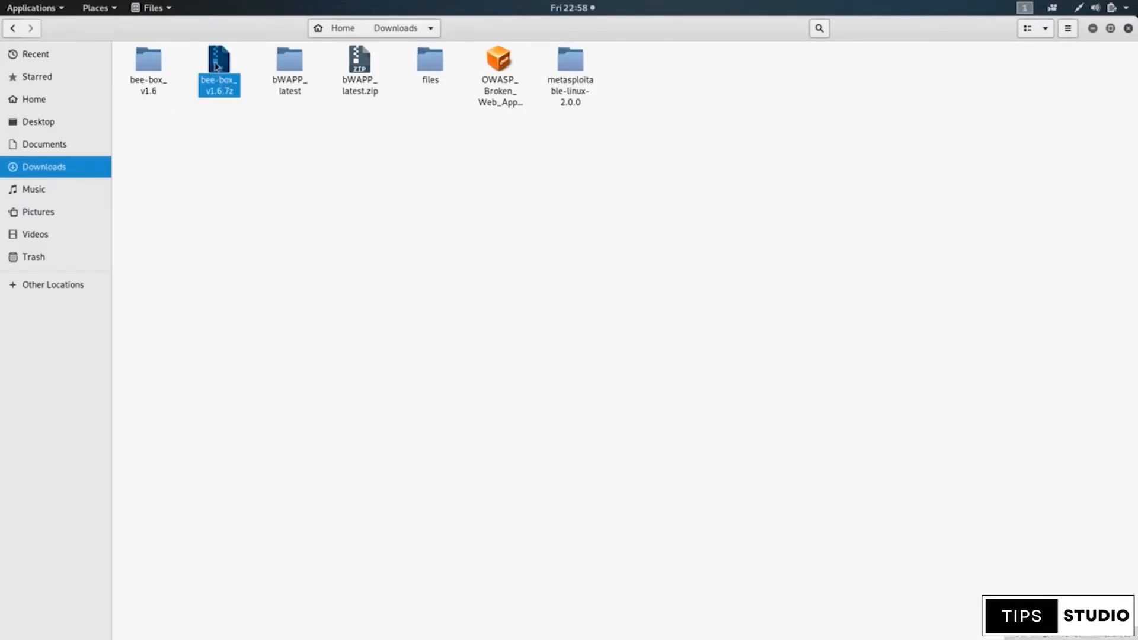
click(148, 65)
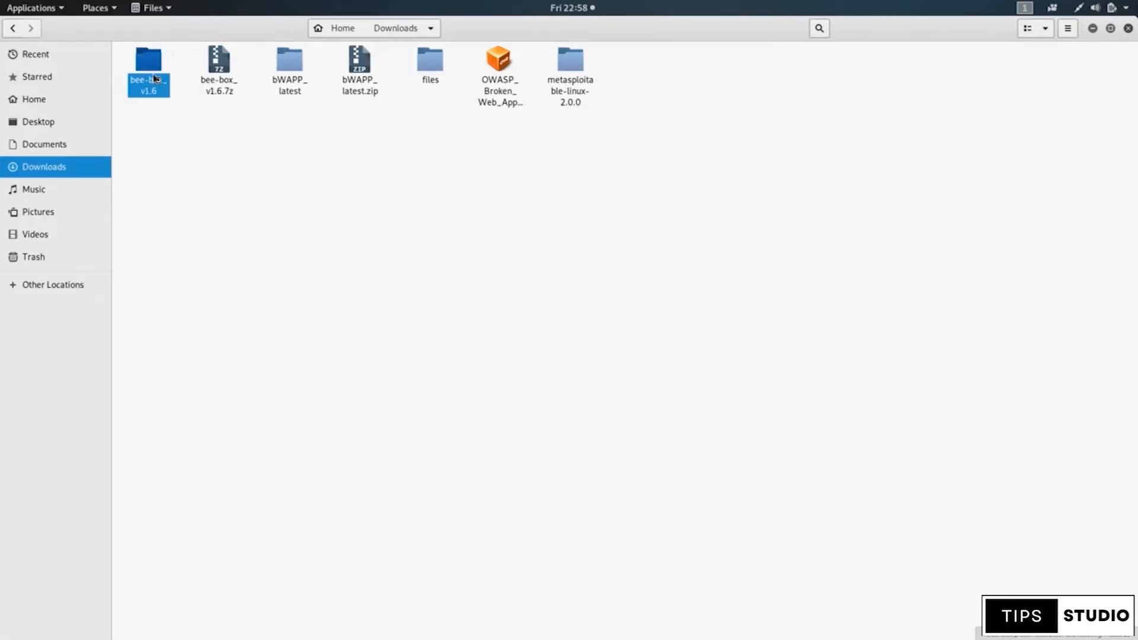
double_click(155, 79)
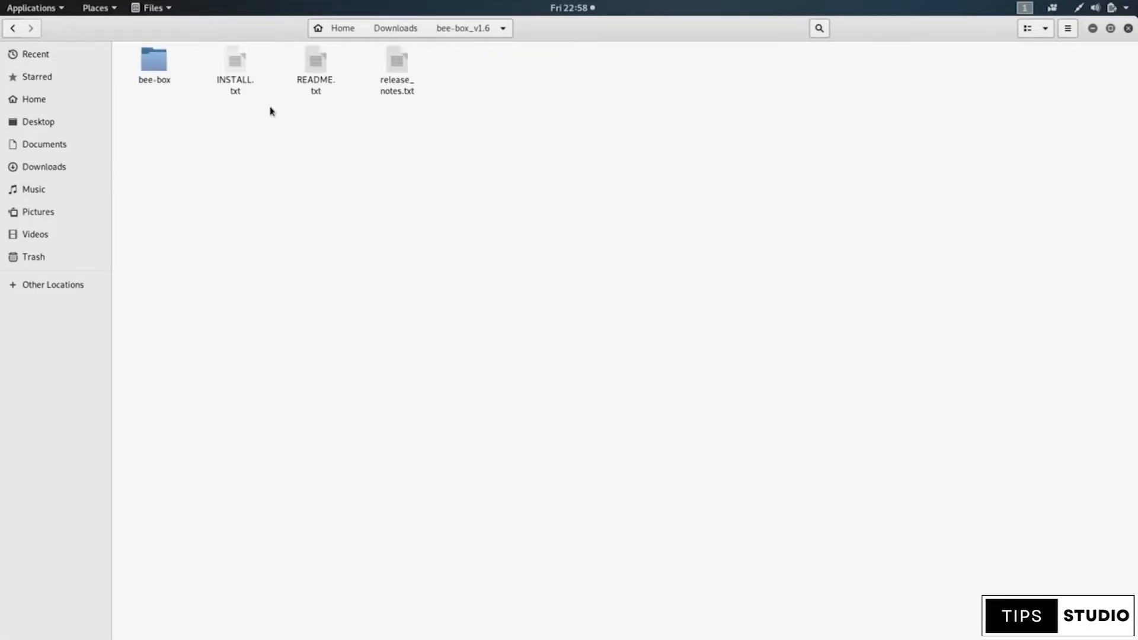
double_click(154, 66)
drag(126, 131, 968, 79)
click(681, 246)
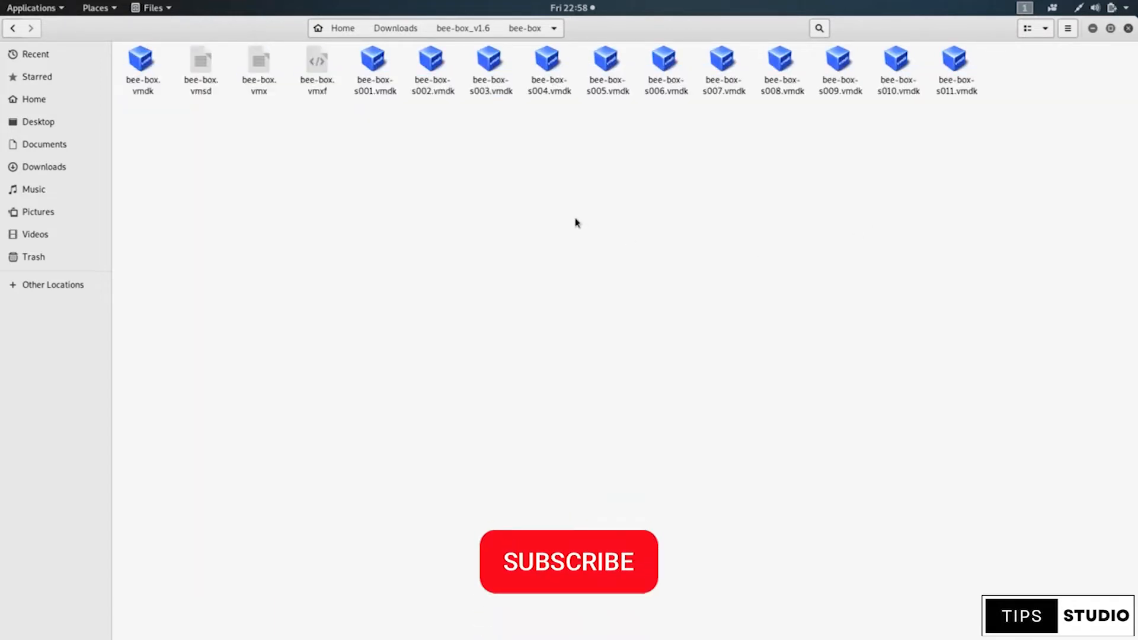
click(466, 31)
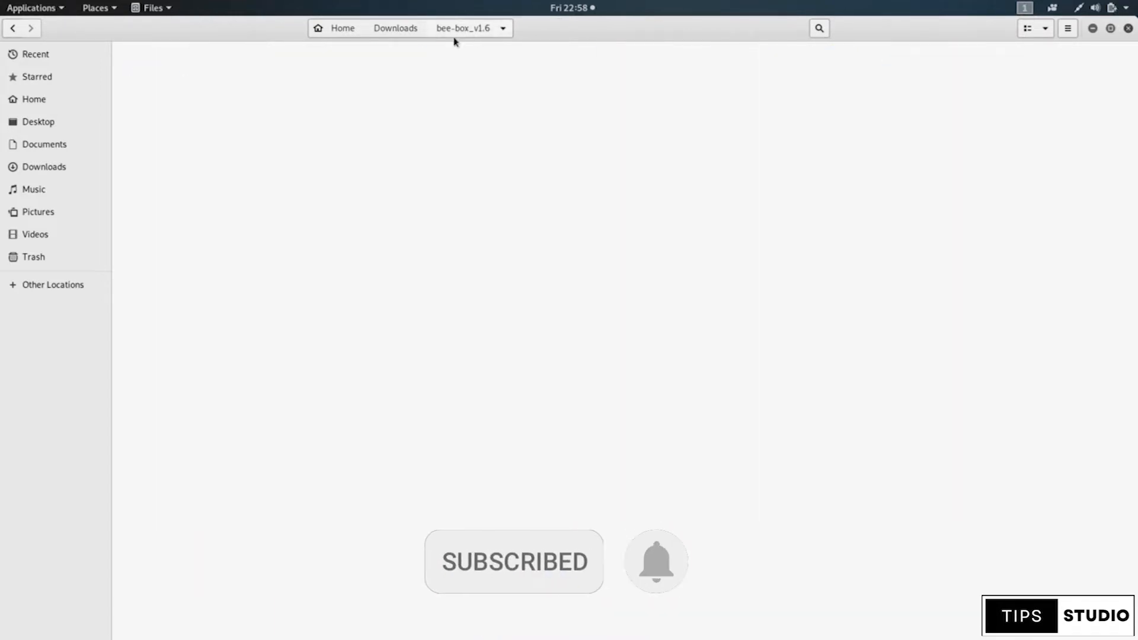
click(1128, 28)
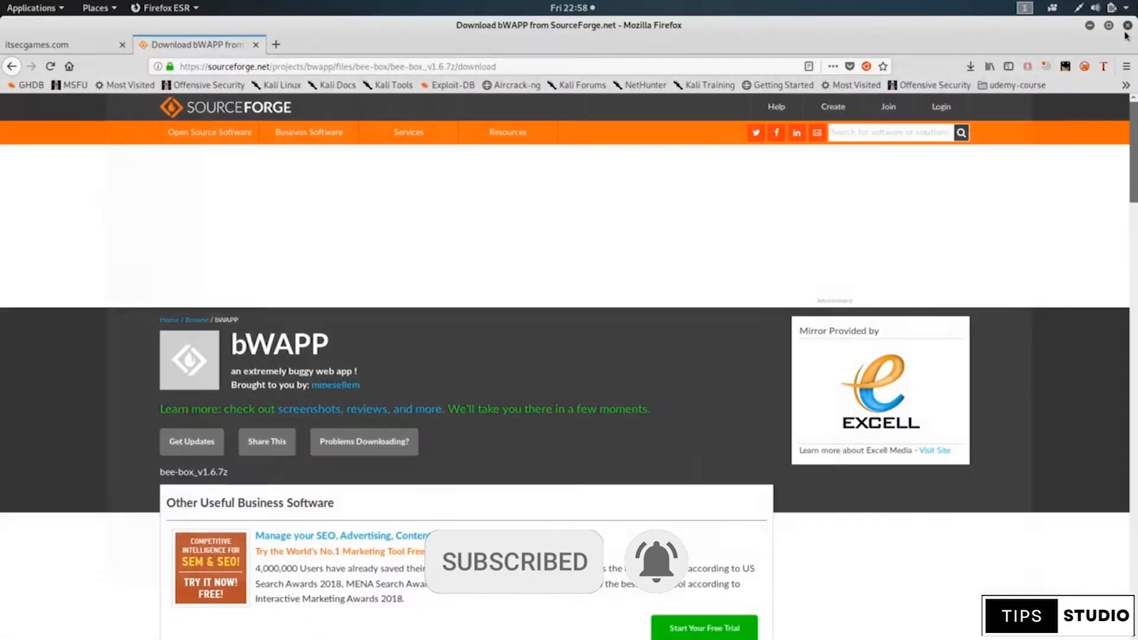
Step: Switch to VirtualBox and start creating a new virtual machine named "bee box1"
mouse_move(5, 249)
click(12, 432)
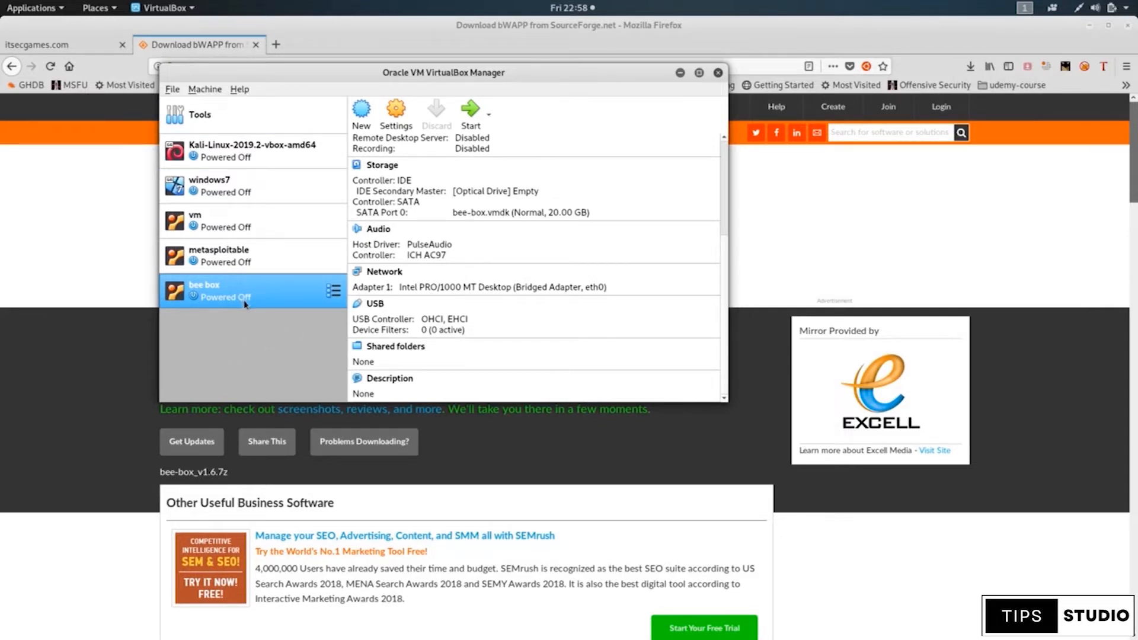
drag(448, 77, 394, 82)
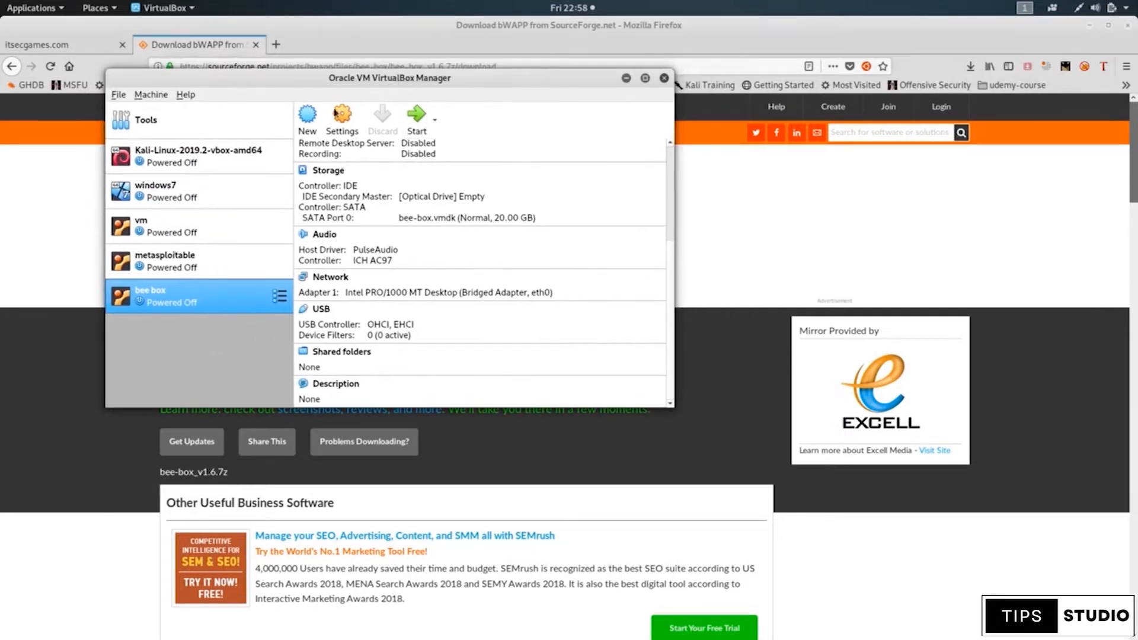
click(213, 127)
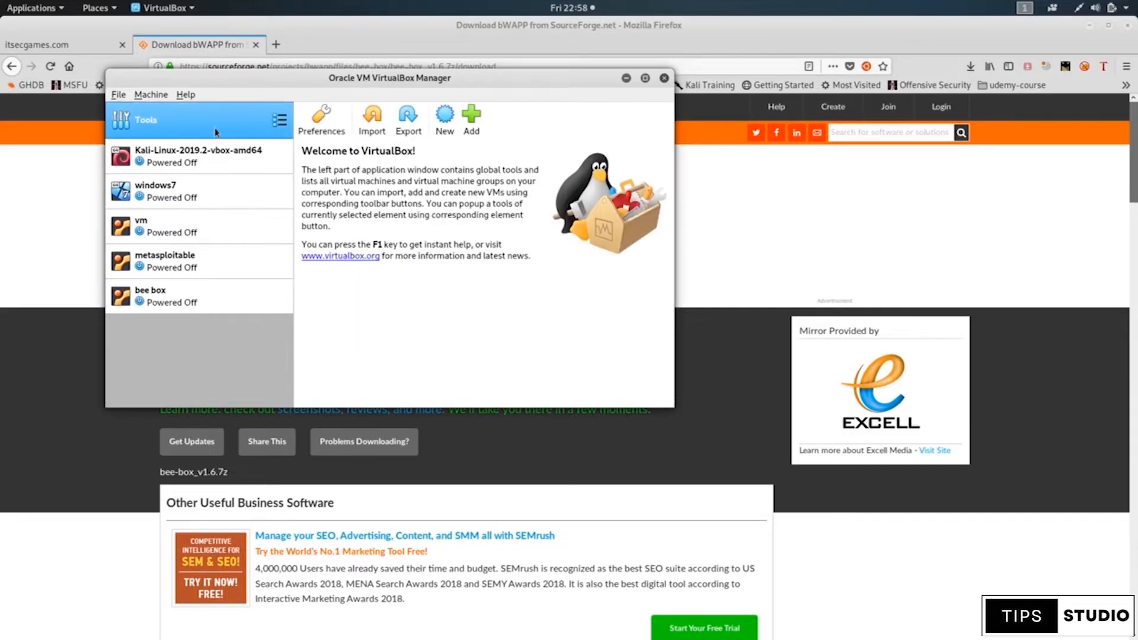
click(445, 124)
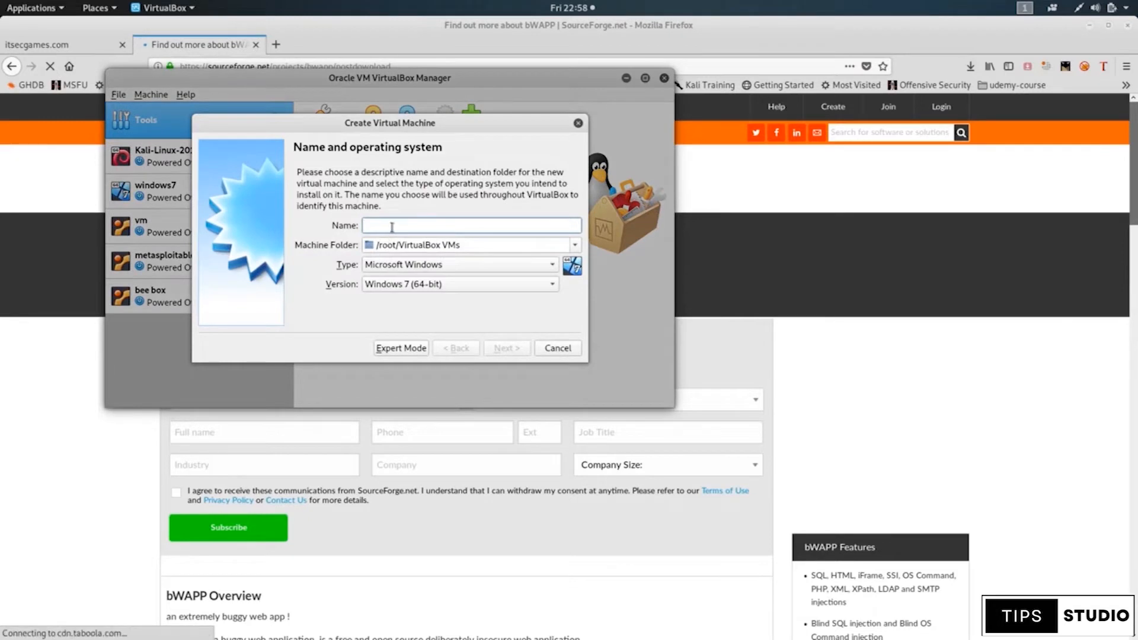
text(bee)
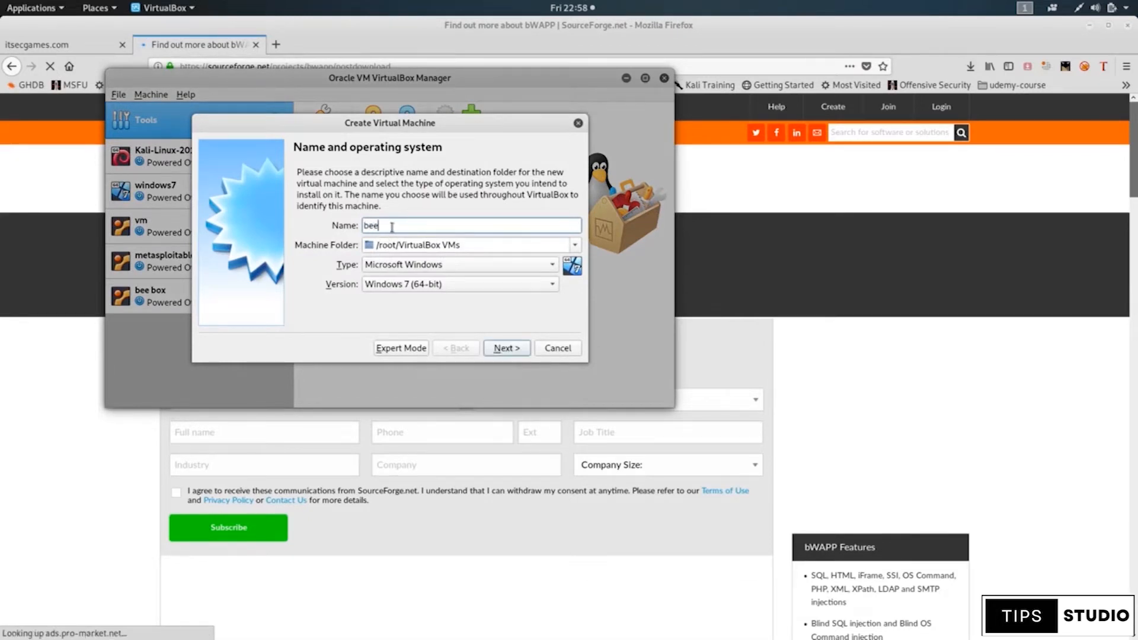
text( box1)
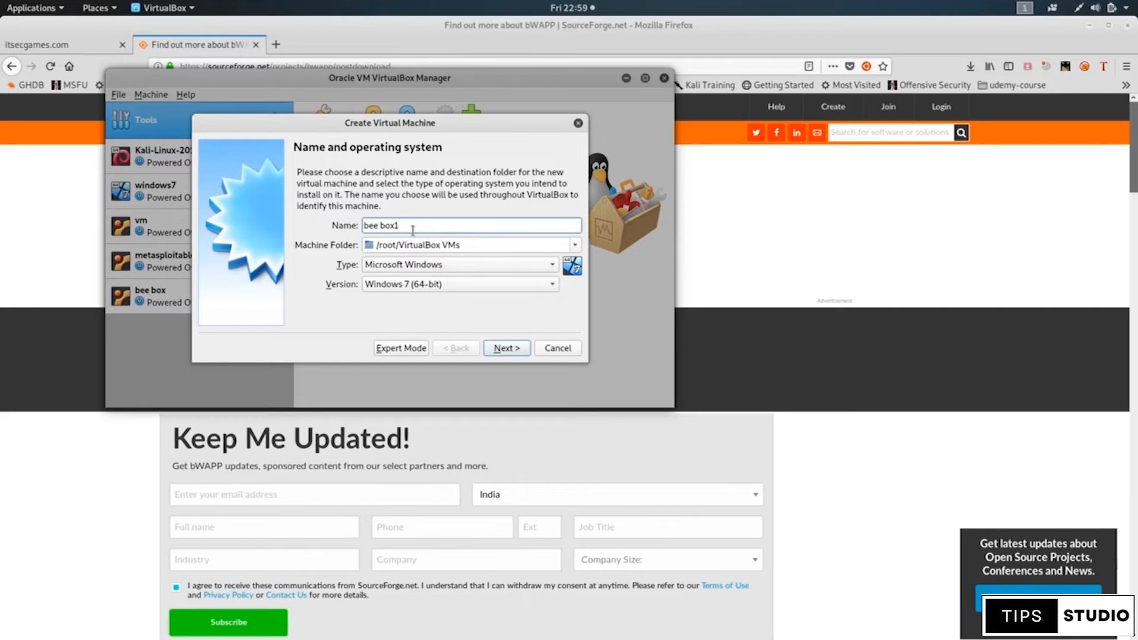
Step: Set the new machine's type to Linux and version to Ubuntu (32-bit), and accept 1024 MB of memory
click(442, 266)
click(409, 281)
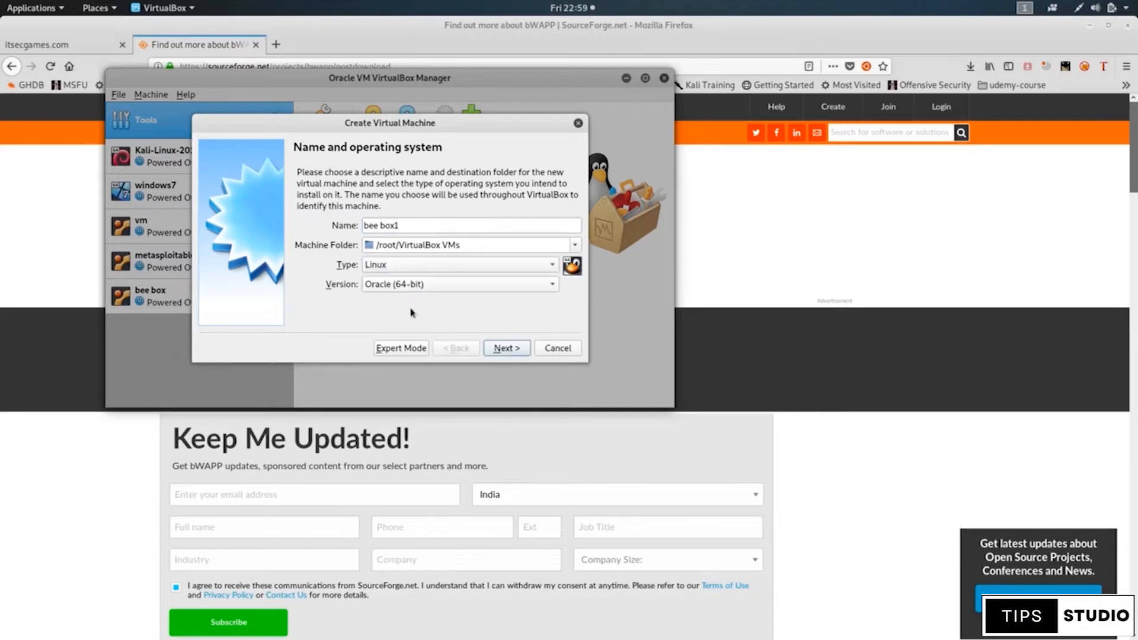
click(408, 286)
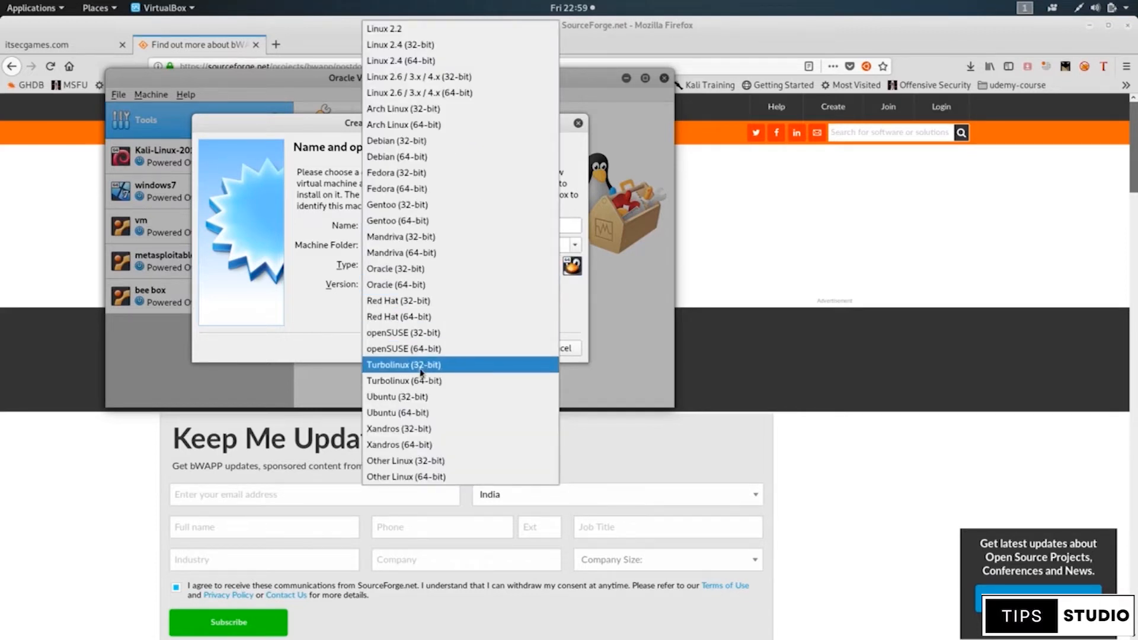
click(402, 397)
click(507, 349)
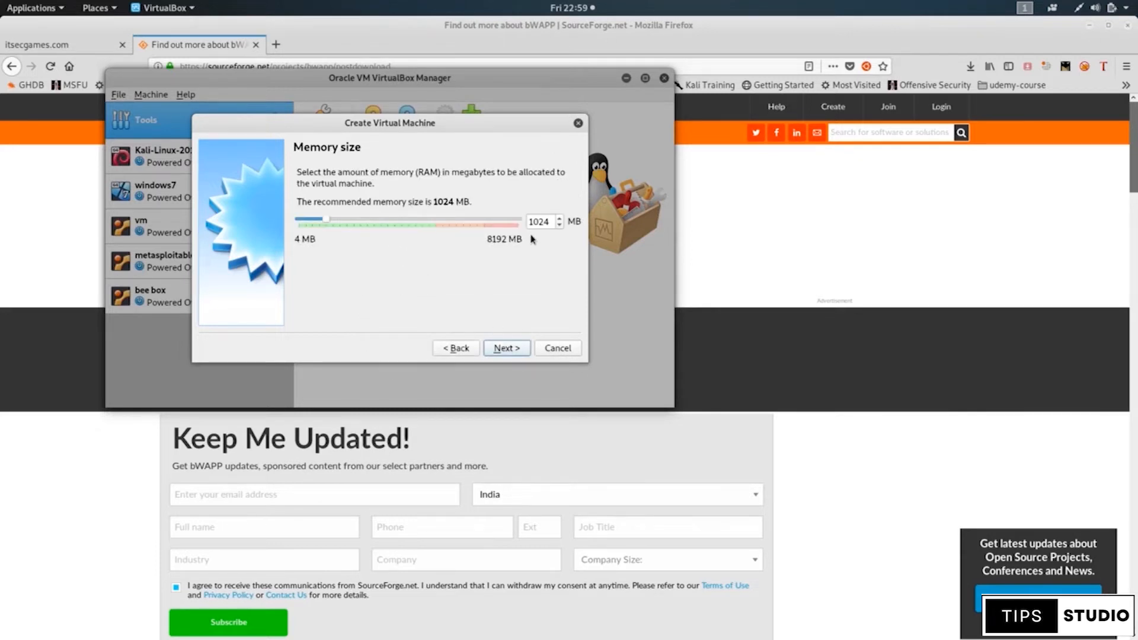
click(513, 349)
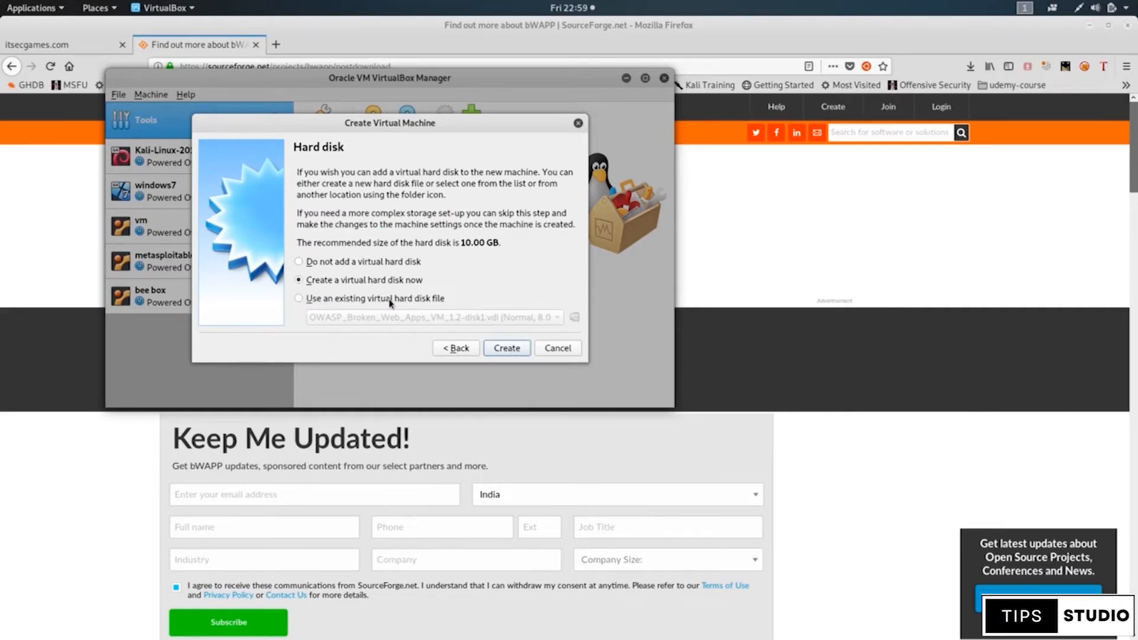
Step: Opt for an existing virtual hard disk file and browse for a disk to add in Downloads/bee-box_v1.6/bee-box
click(299, 299)
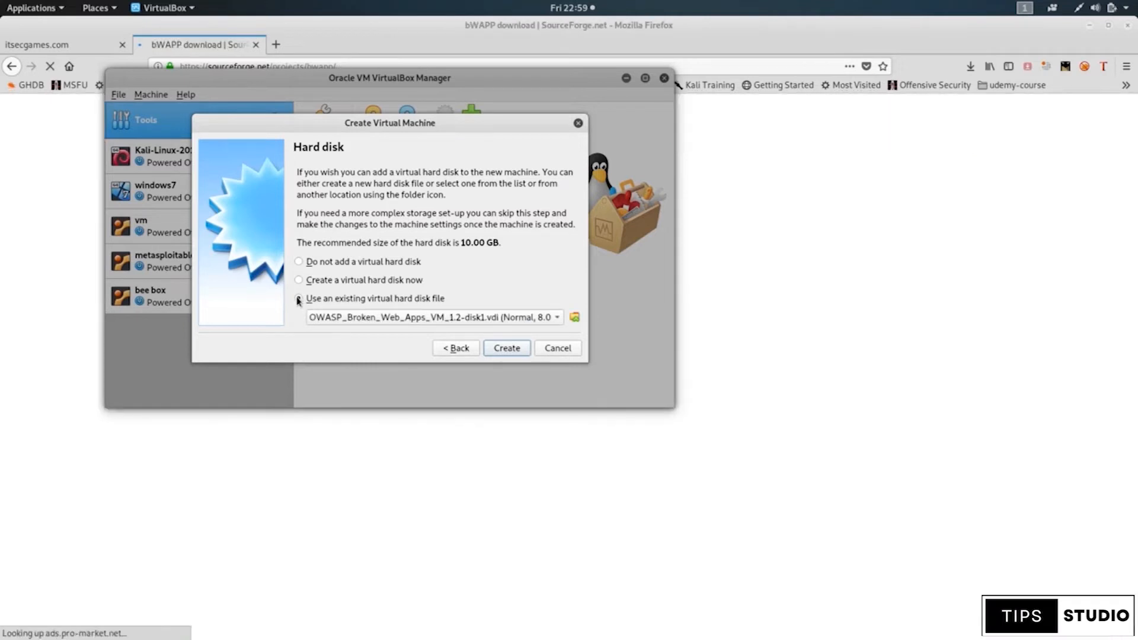
click(574, 318)
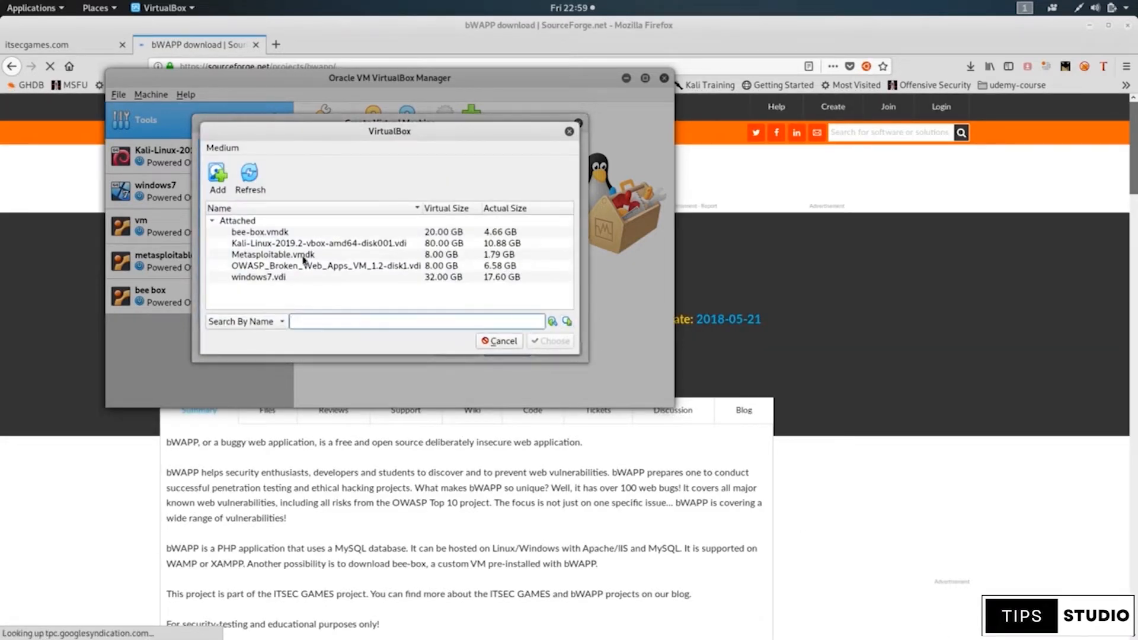
click(220, 173)
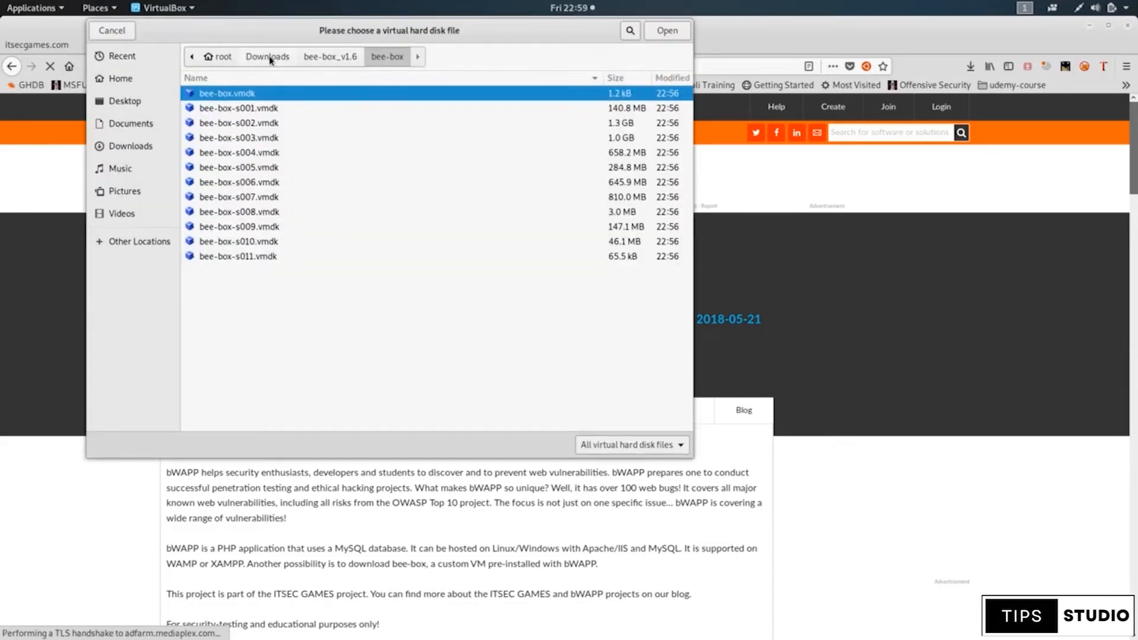
click(255, 59)
click(210, 57)
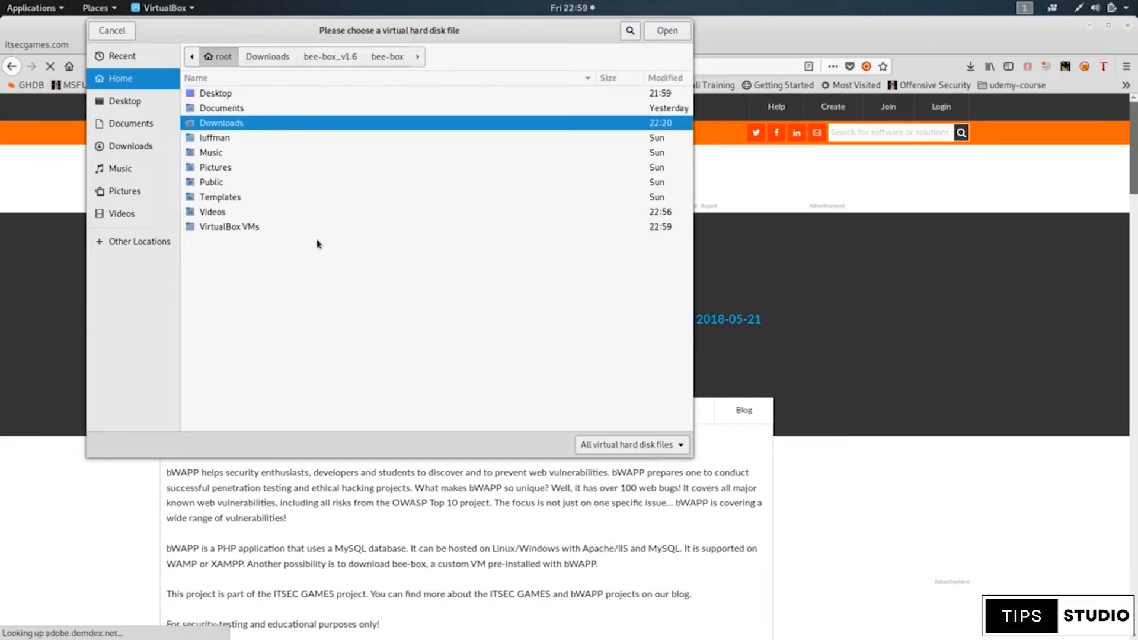
double_click(239, 124)
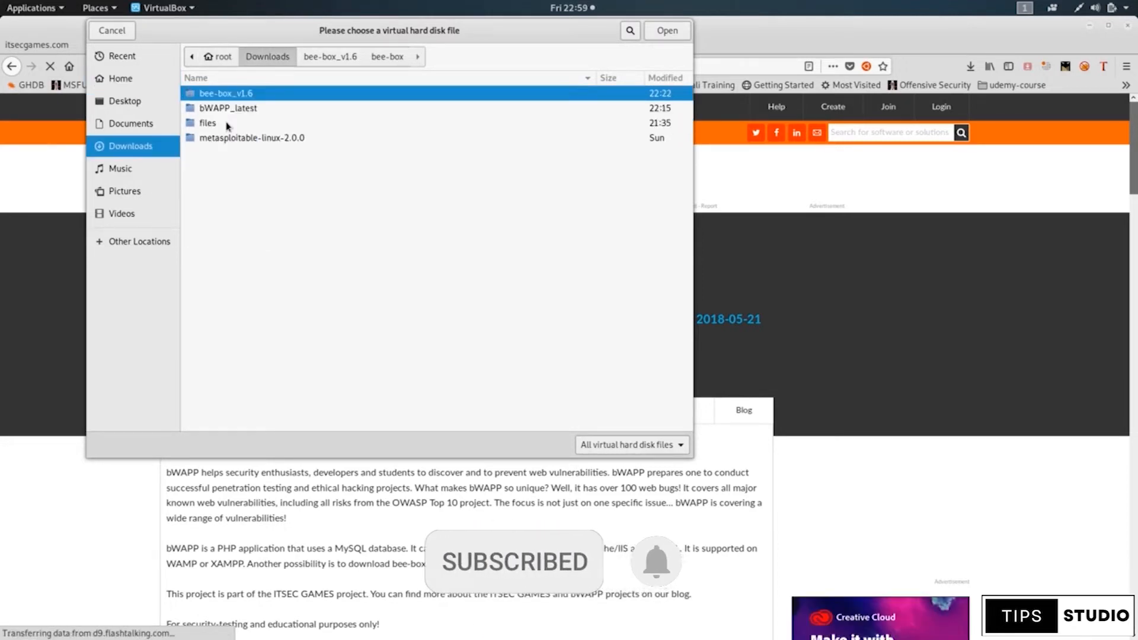
double_click(229, 97)
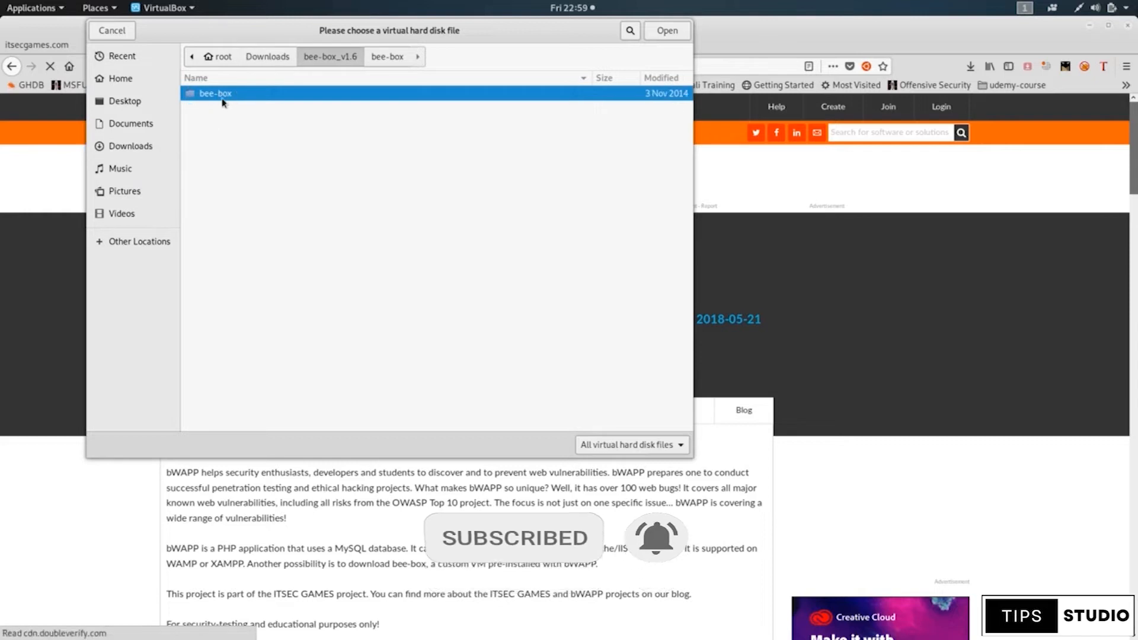
double_click(224, 101)
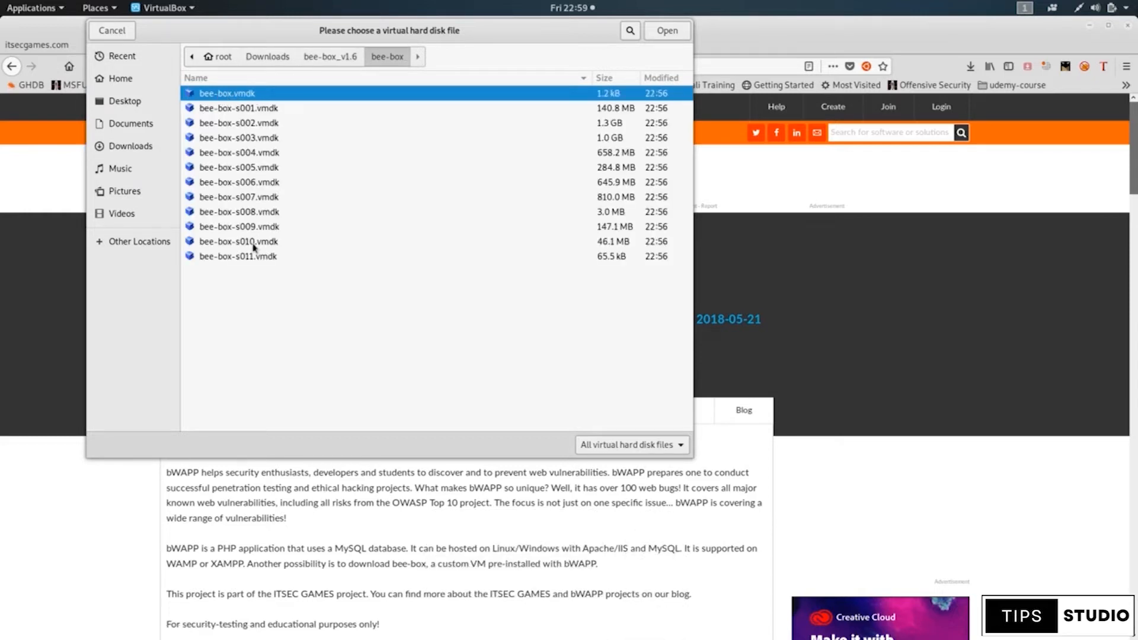
Step: Add bee-box.vmdk as the machine's hard disk and create the virtual machine
click(252, 110)
click(246, 95)
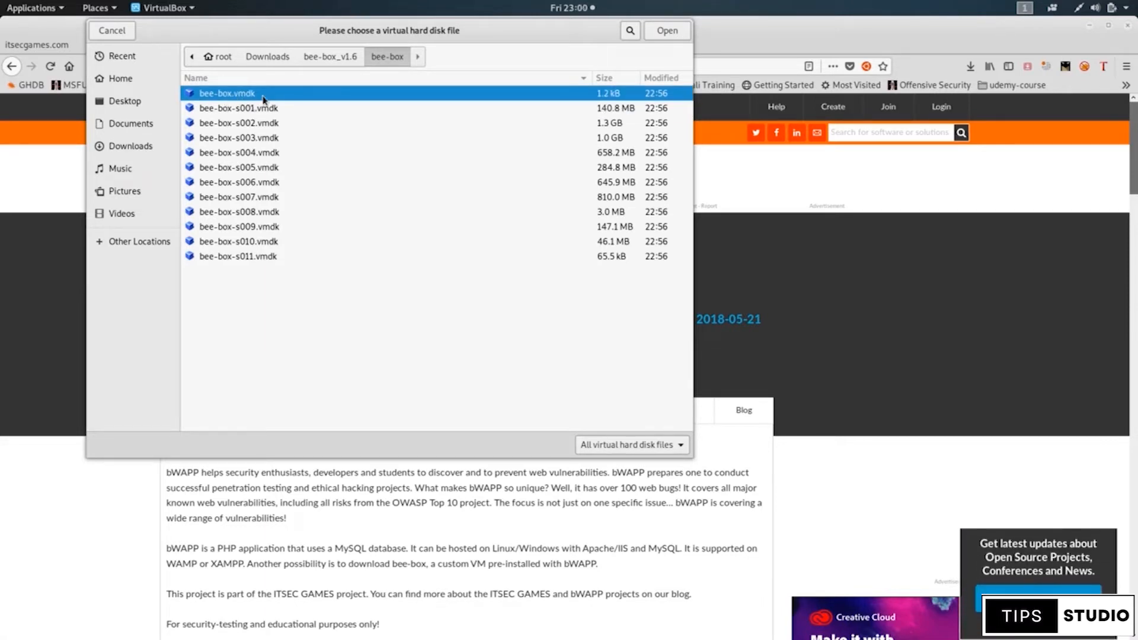
click(667, 31)
click(271, 234)
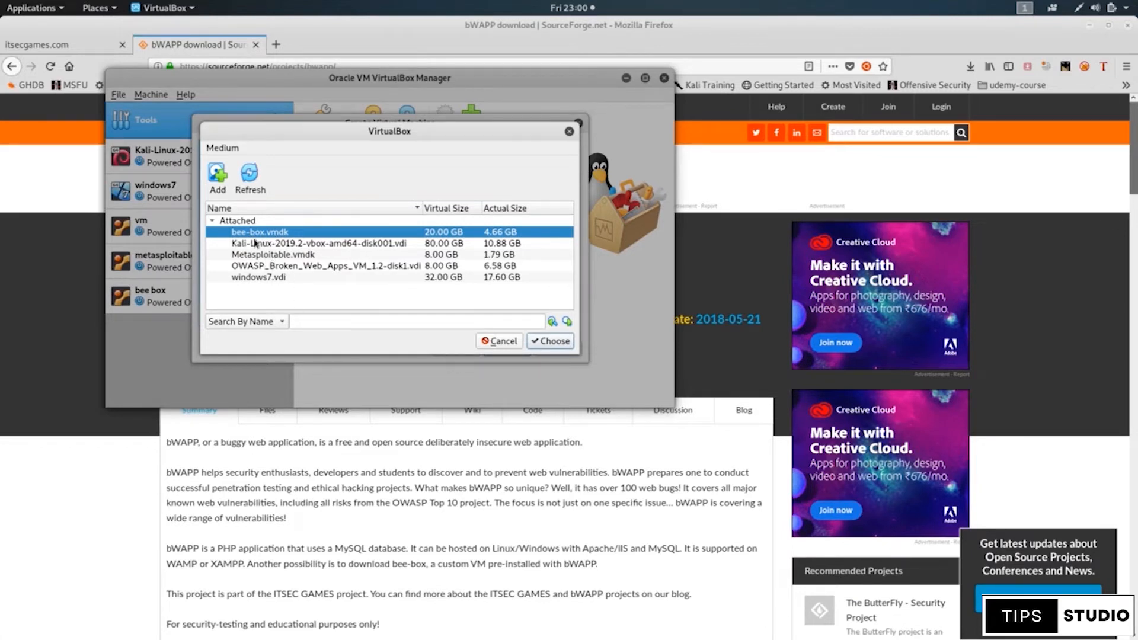
click(556, 342)
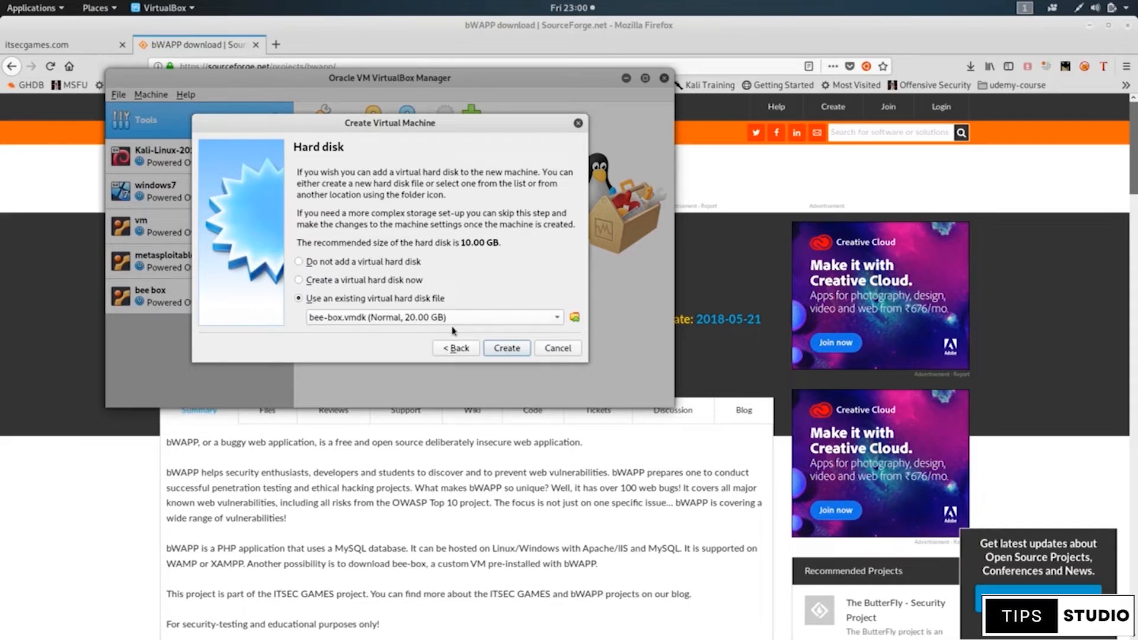
click(507, 351)
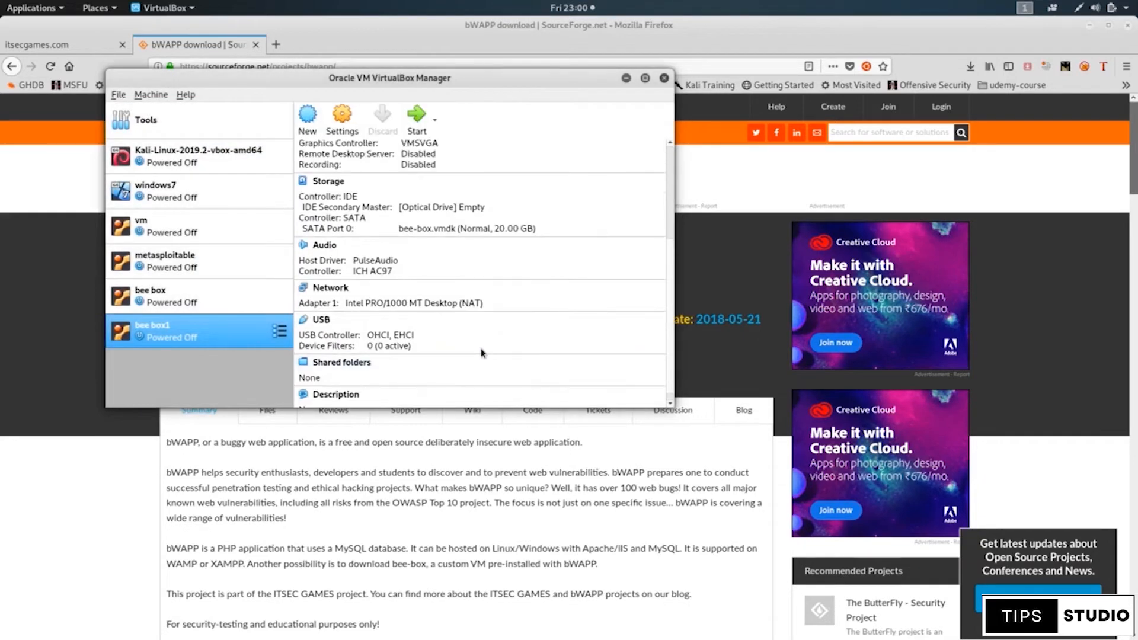
Step: Attach network Adapter 1 of bee box1 to Bridged Adapter on eth0 and save the settings
scroll(489, 344, down, 1)
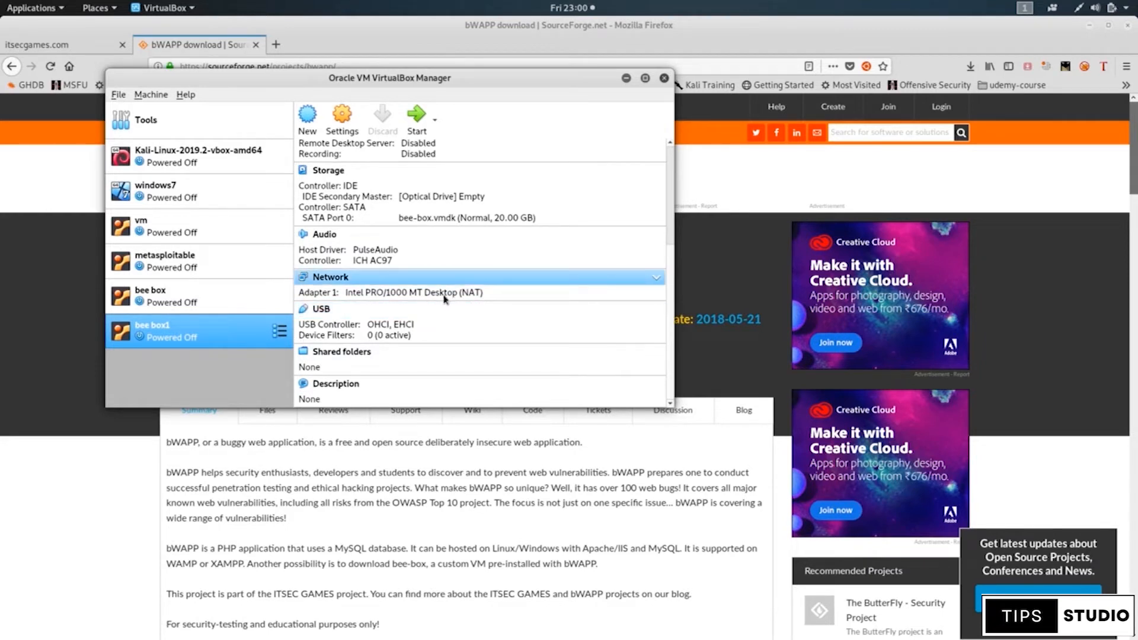
click(348, 117)
click(221, 213)
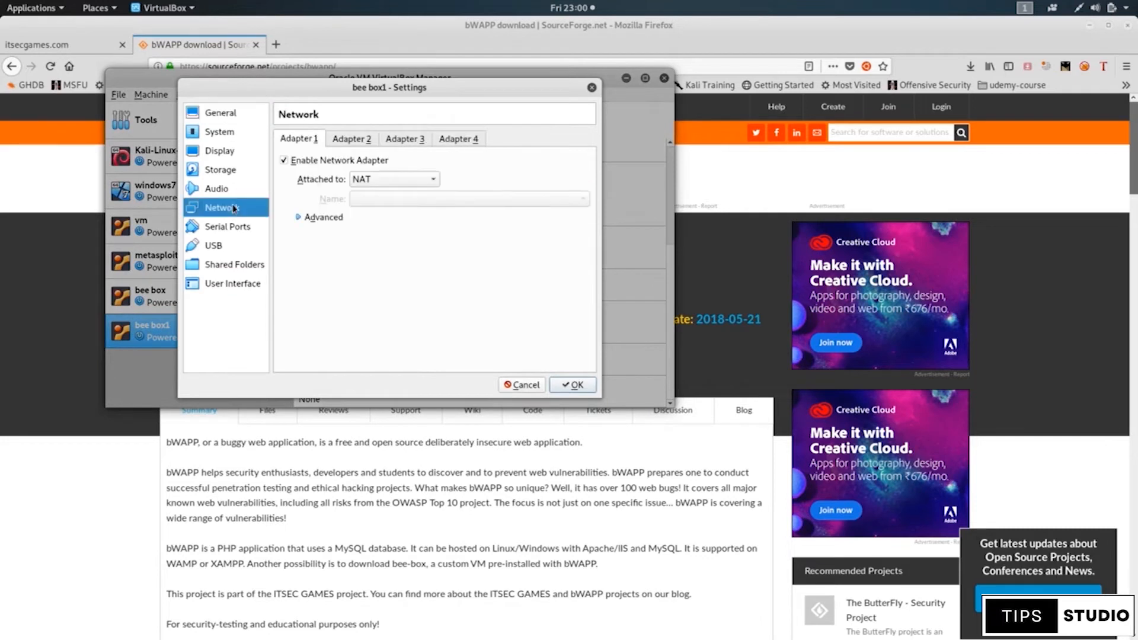
click(413, 181)
click(378, 212)
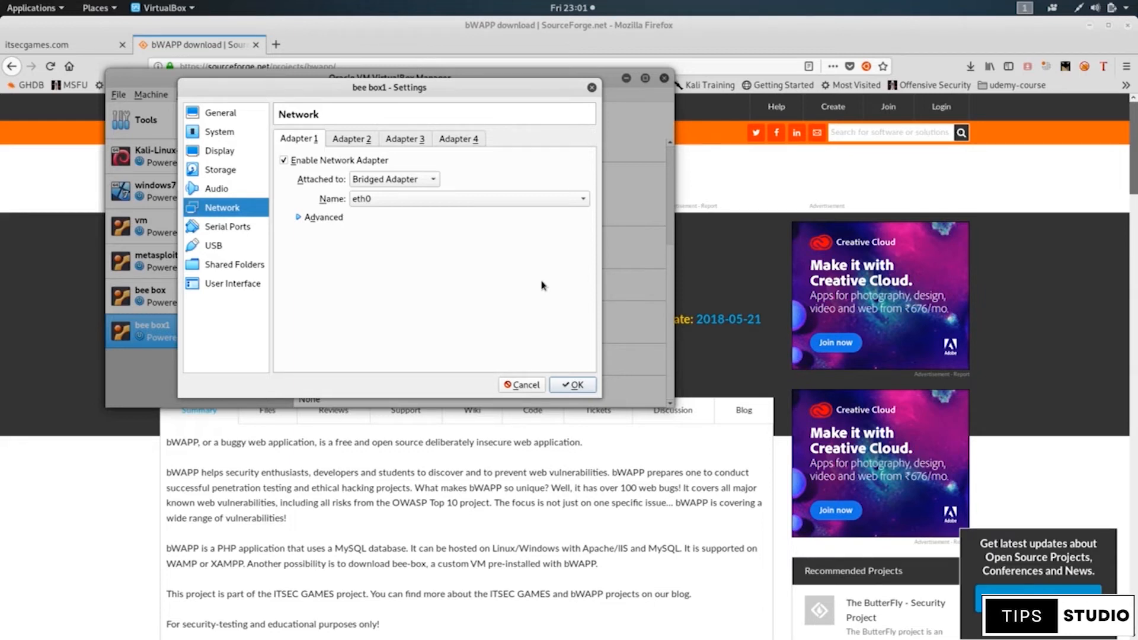
click(393, 180)
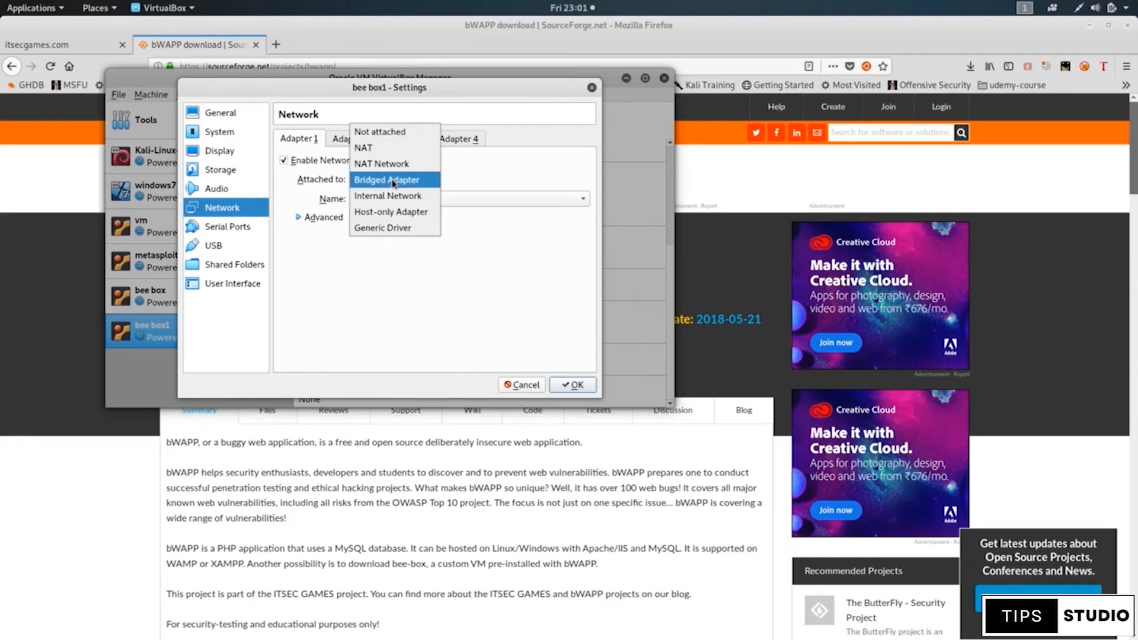
click(377, 180)
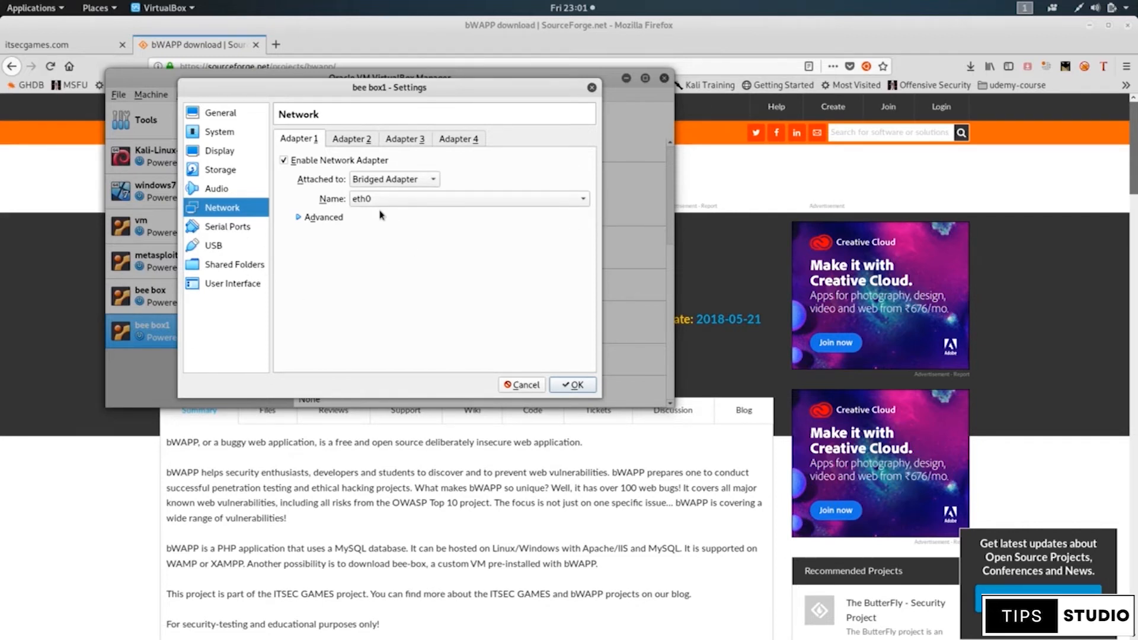
click(566, 386)
Step: Start the bee box1 virtual machine, dismiss the keyboard capture notice and move its window up
click(420, 122)
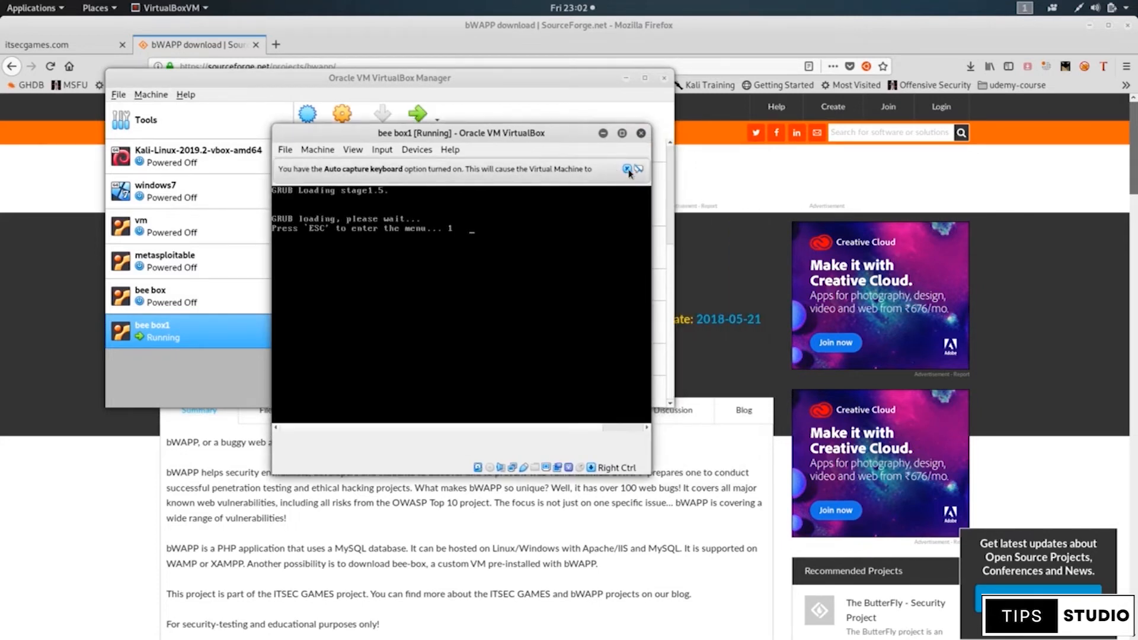
click(627, 169)
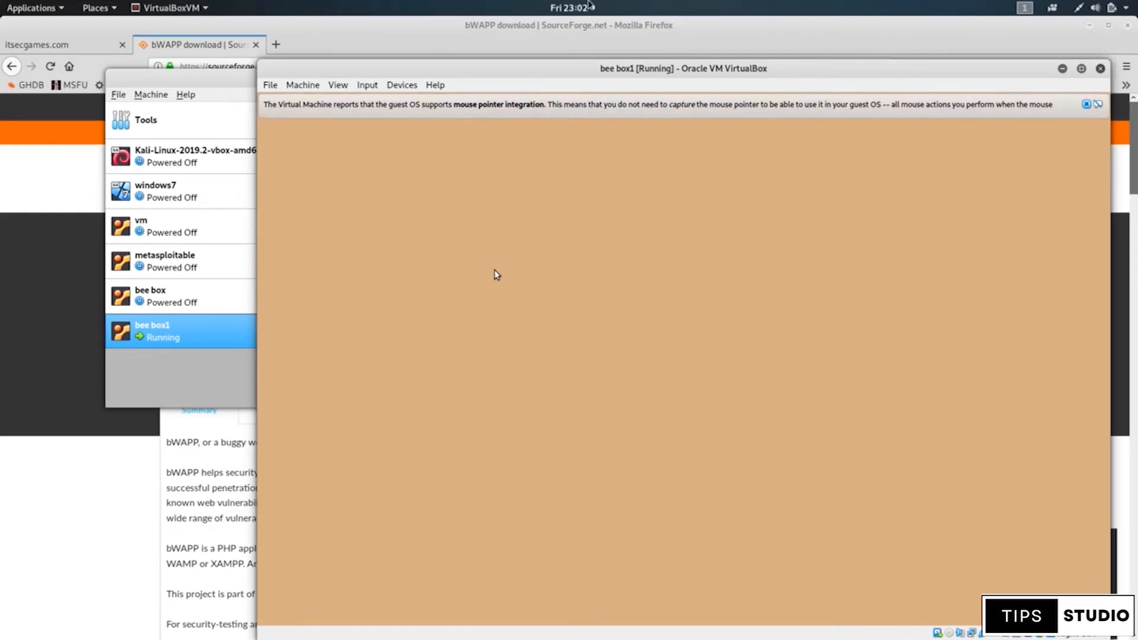
drag(703, 65, 662, 28)
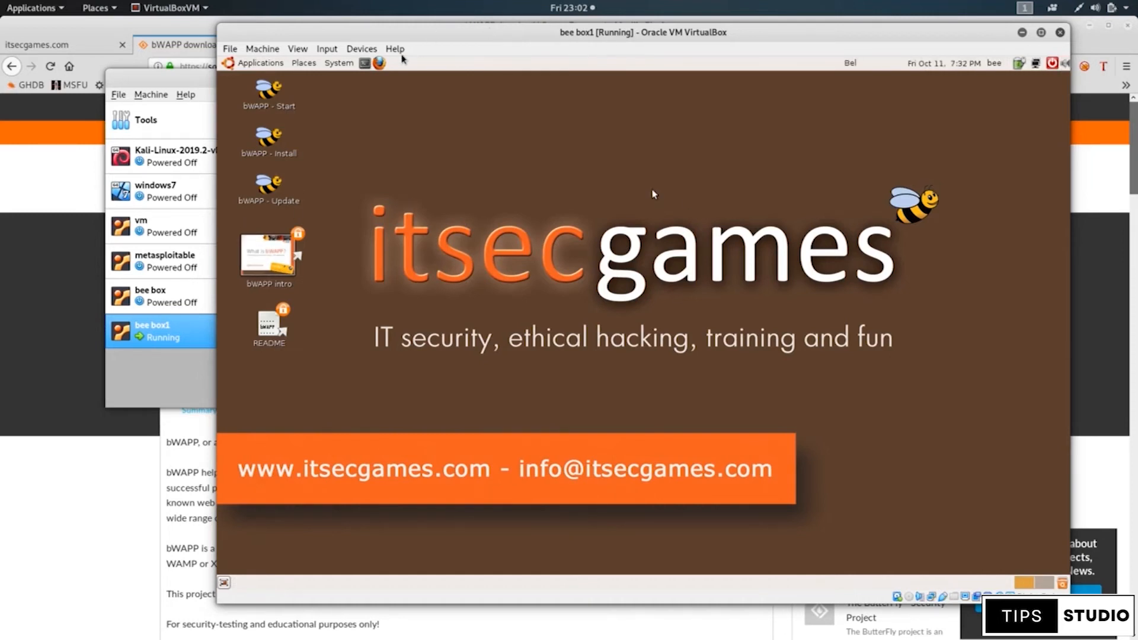
drag(457, 34, 464, 34)
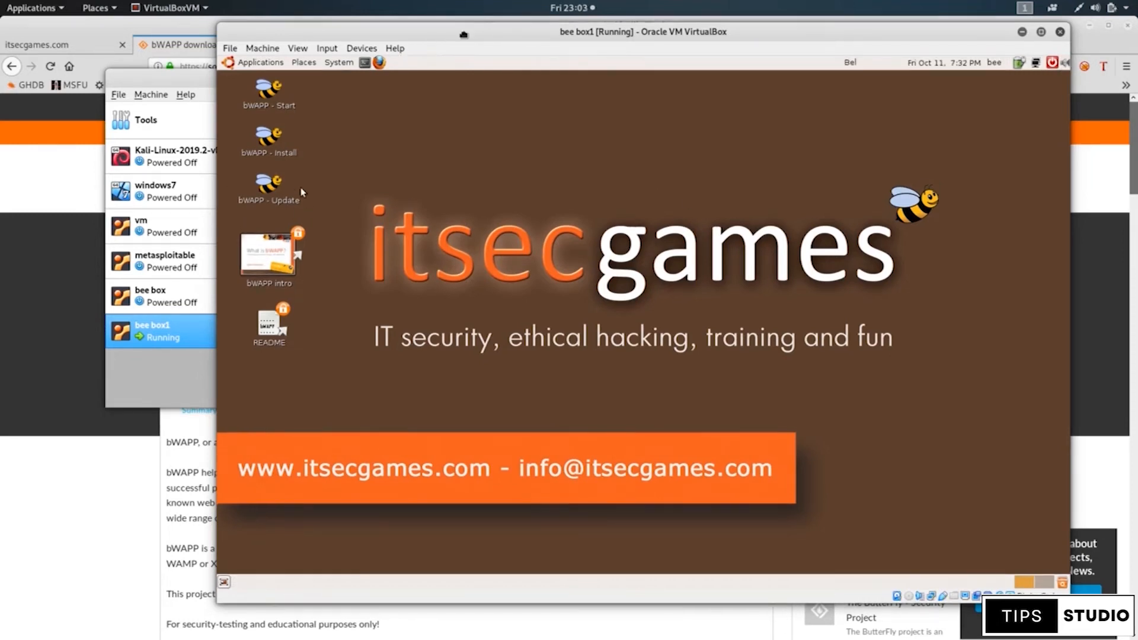